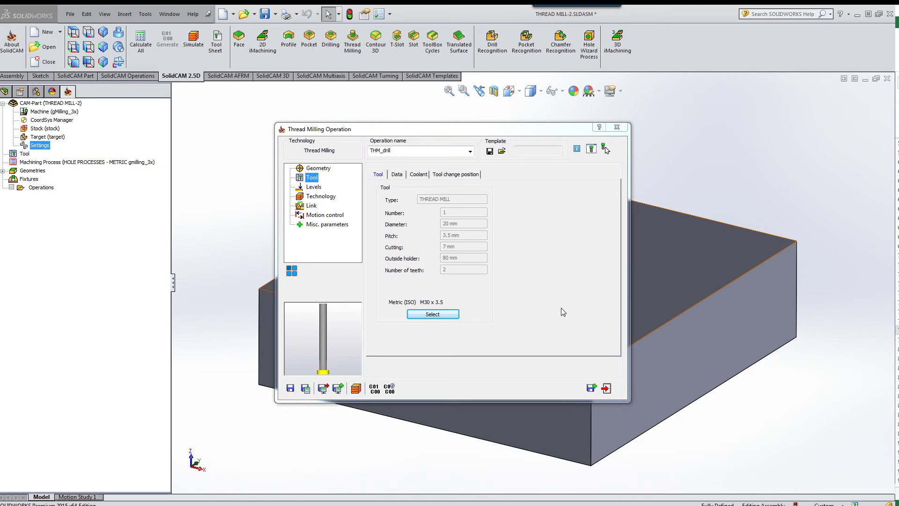
On the Levels page, pick the hole's top face so the upper level reads 0.
{"action": "left_click", "coordinate": [313, 187]}
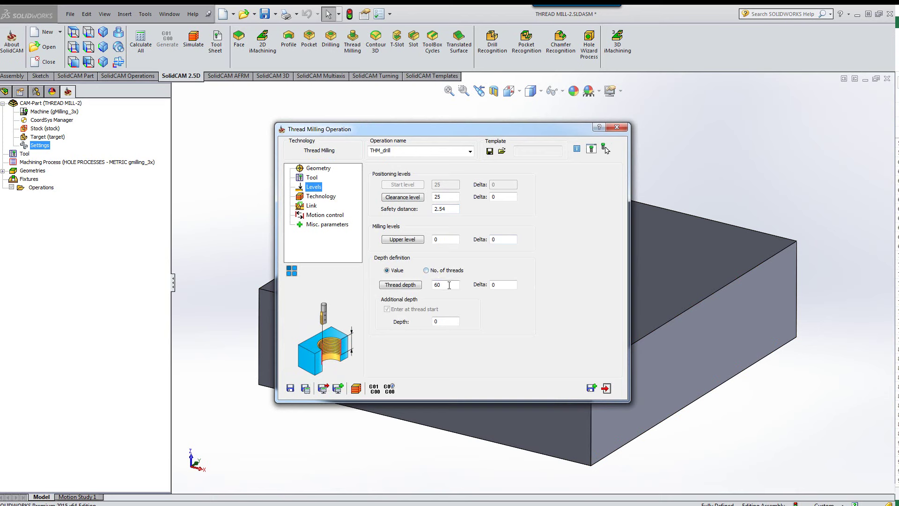
{"action": "left_click", "coordinate": [452, 240]}
{"action": "left_click_drag", "start_coordinate": [437, 130], "coordinate": [268, 105]}
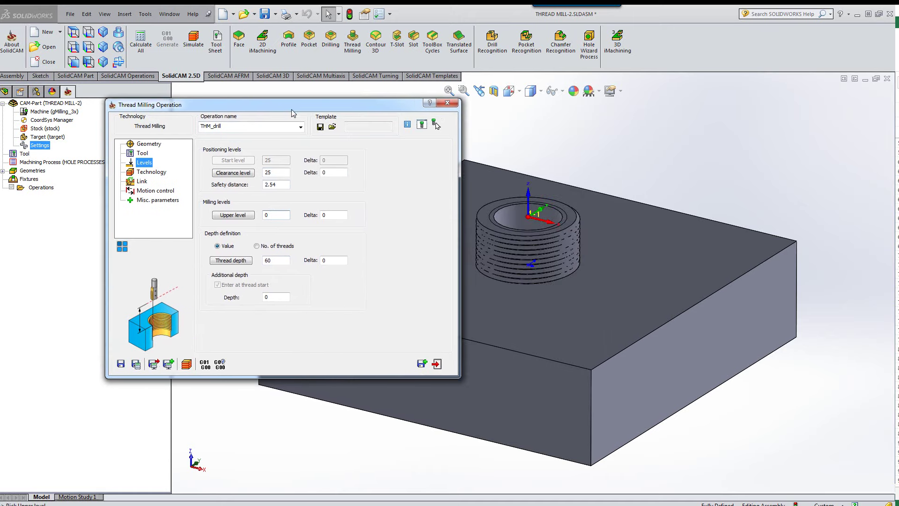
{"action": "left_click", "coordinate": [482, 222]}
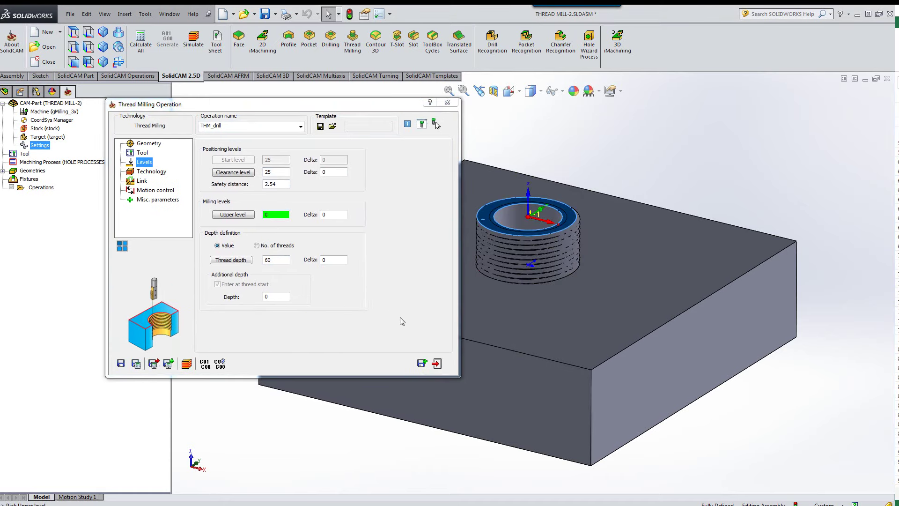
{"action": "left_click", "coordinate": [278, 260]}
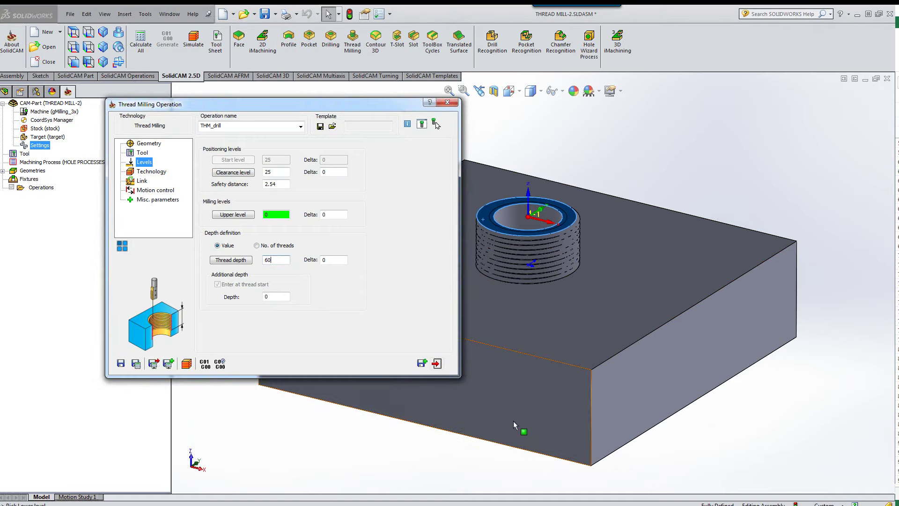
{"action": "middle_click_drag", "start_coordinate": [511, 417], "coordinate": [553, 270]}
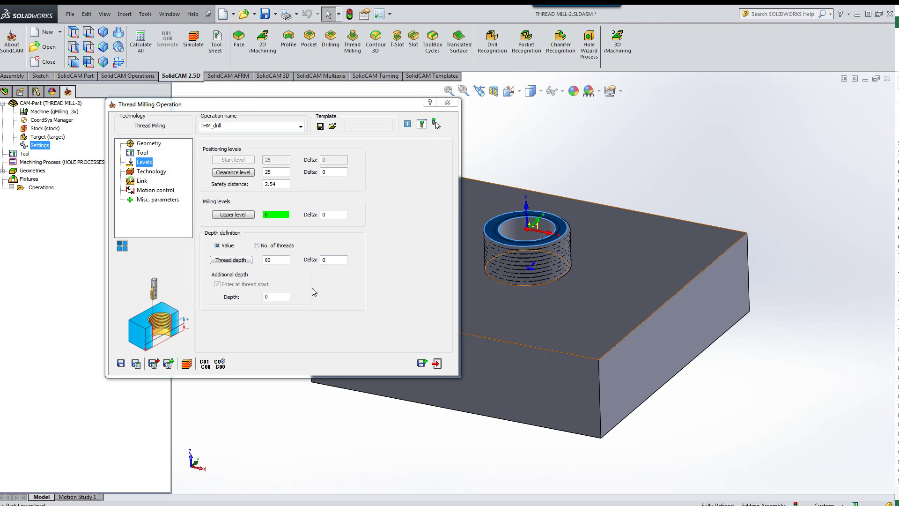
Keep depth defined by value and pick the part's bottom face for a thread depth of 60.
{"action": "left_click", "coordinate": [256, 246]}
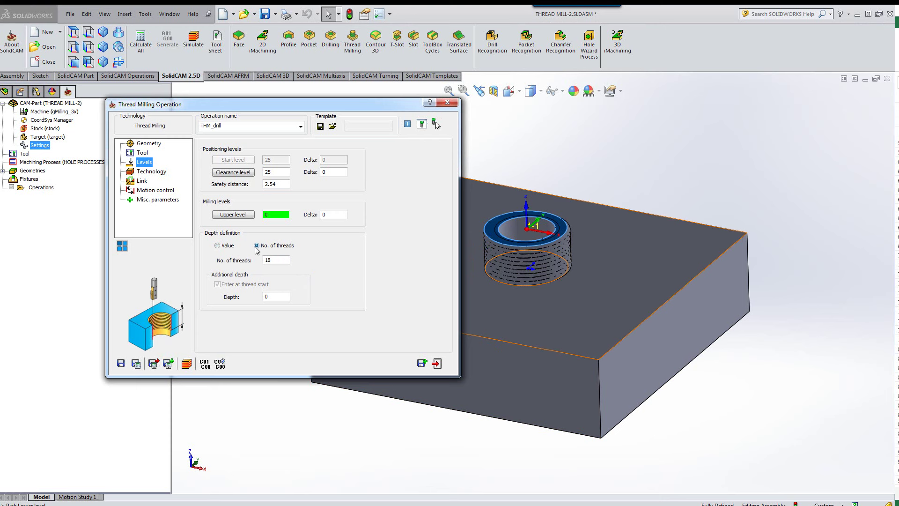
{"action": "left_click", "coordinate": [217, 246]}
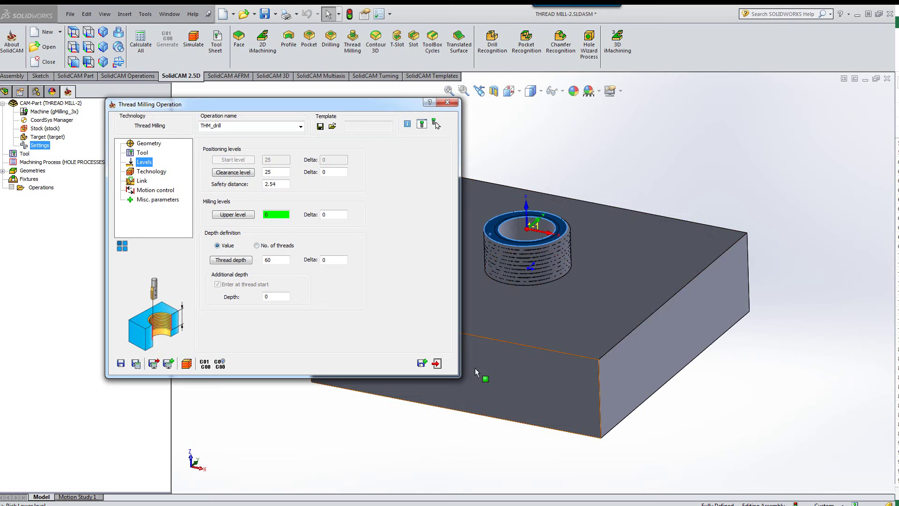
{"action": "middle_click_drag", "start_coordinate": [528, 370], "coordinate": [570, 242]}
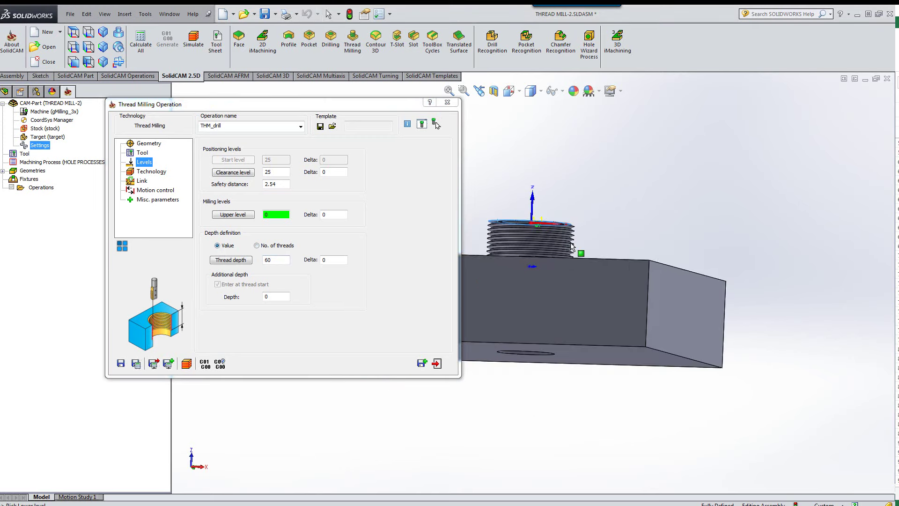
{"action": "left_click", "coordinate": [588, 349]}
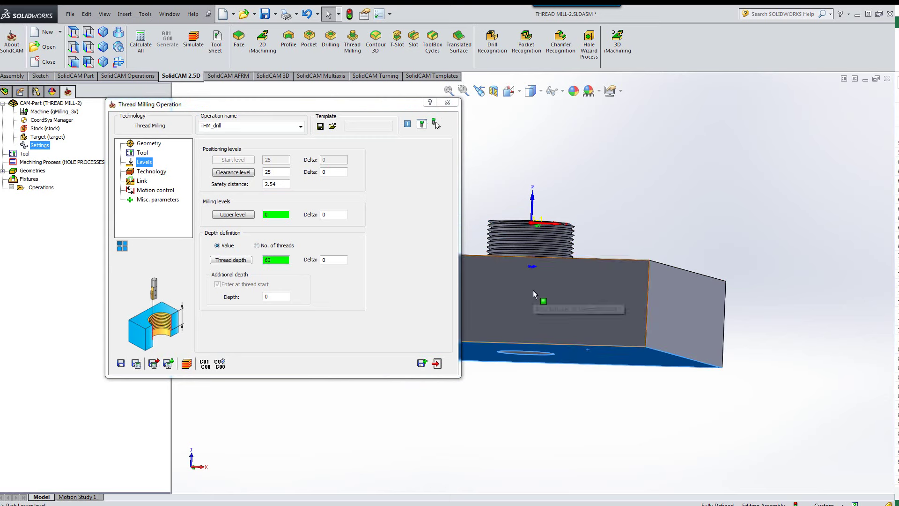
{"action": "middle_click_drag", "start_coordinate": [533, 290], "coordinate": [538, 361]}
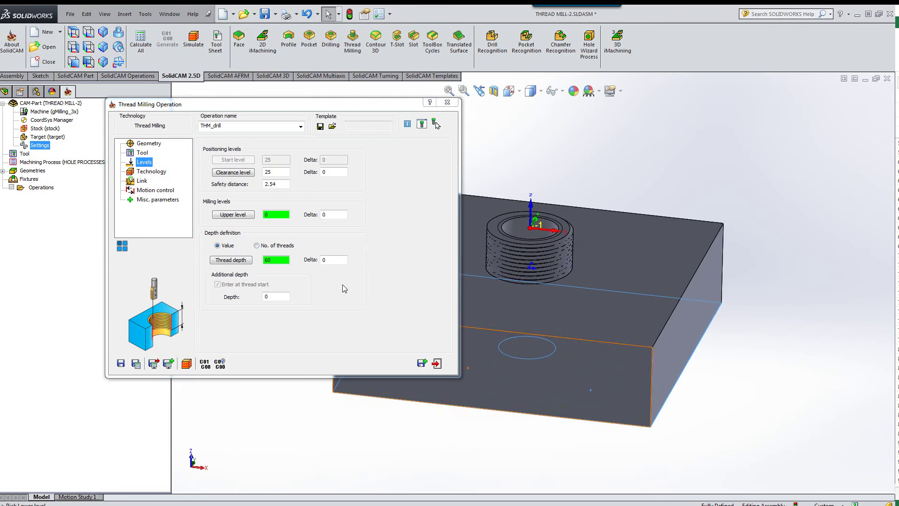
{"action": "key", "text": "Tab"}
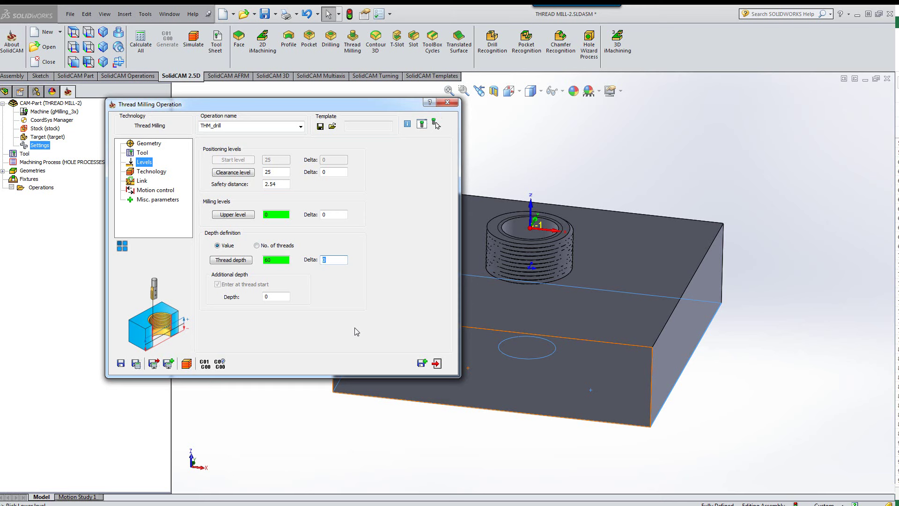
Enter a thread depth Delta of -2.5 and leave the additional depth at 0.
{"action": "type", "text": "-2.5"}
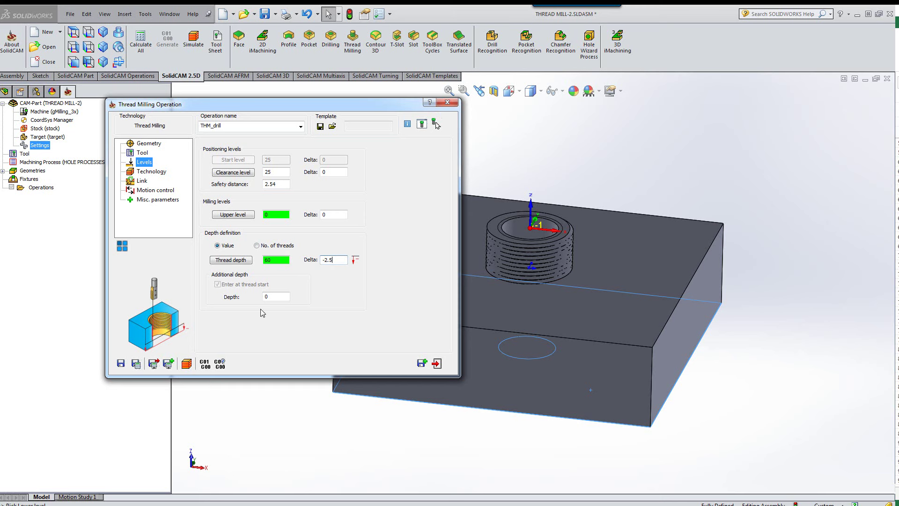
{"action": "left_click", "coordinate": [272, 296]}
{"action": "double_click", "coordinate": [272, 296]}
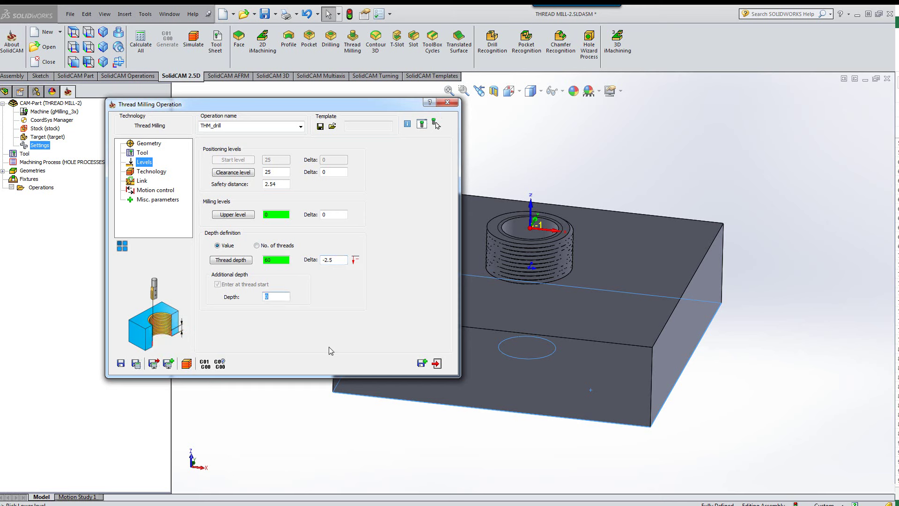
{"action": "type", "text": "3"}
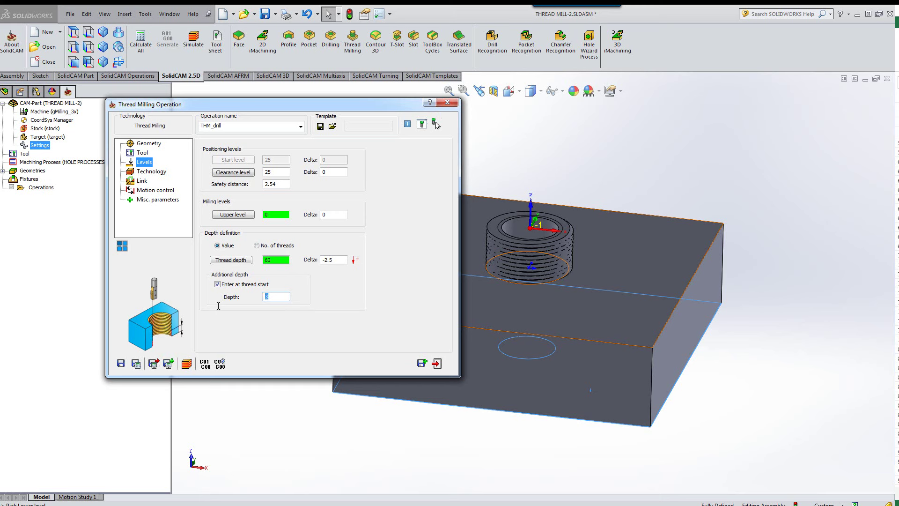
{"action": "type", "text": "0"}
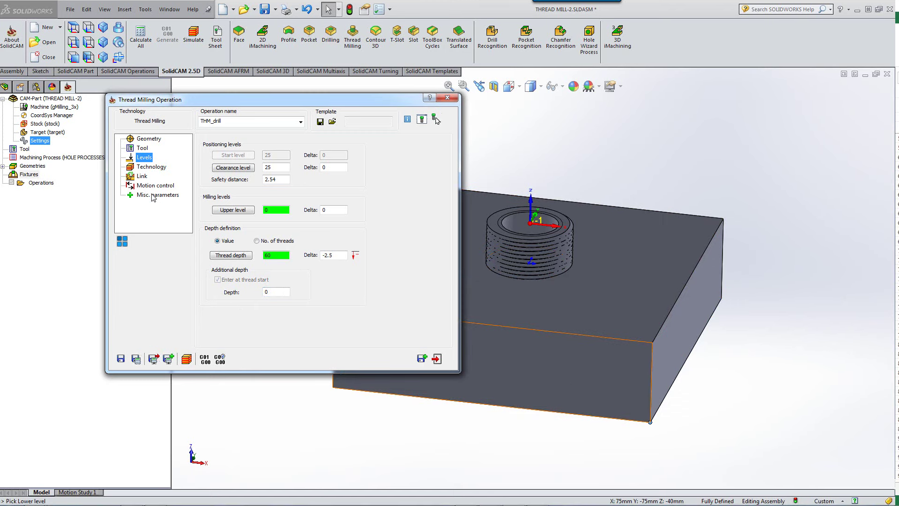
On the Technology page, compare thread types and keep an internal thread of major diameter 30.
{"action": "left_click", "coordinate": [149, 167]}
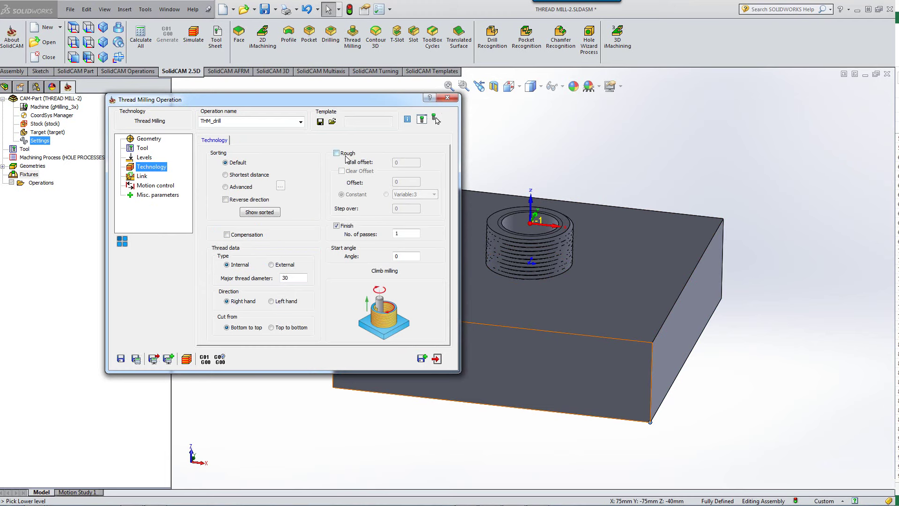
{"action": "mouse_move", "coordinate": [350, 231]}
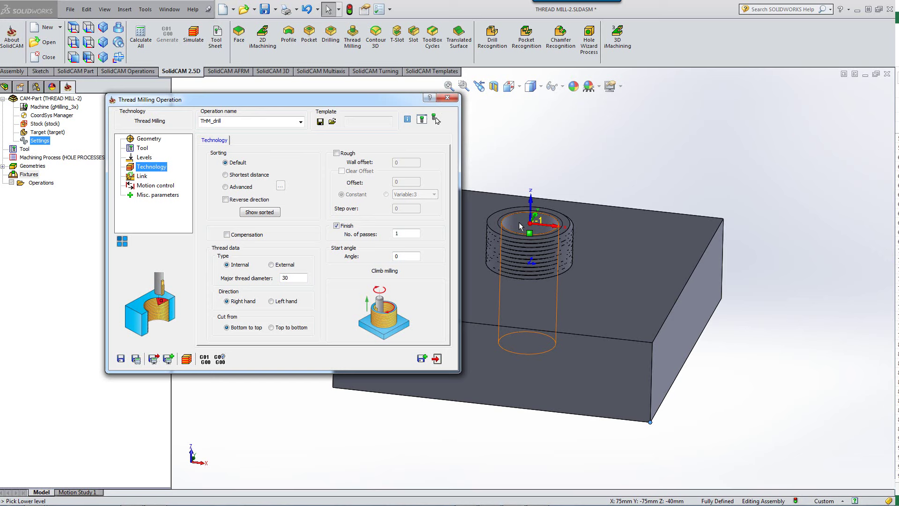
{"action": "left_click", "coordinate": [273, 265]}
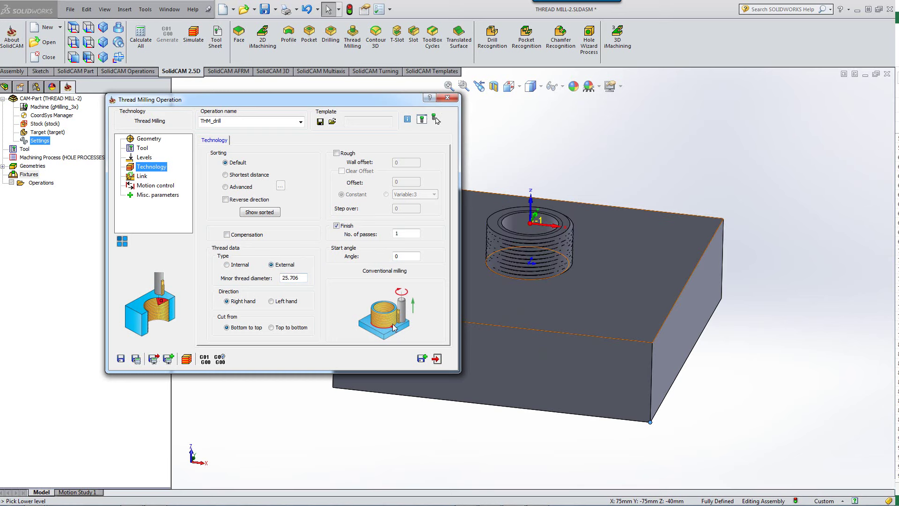
{"action": "left_click", "coordinate": [234, 267]}
{"action": "left_click", "coordinate": [271, 265]}
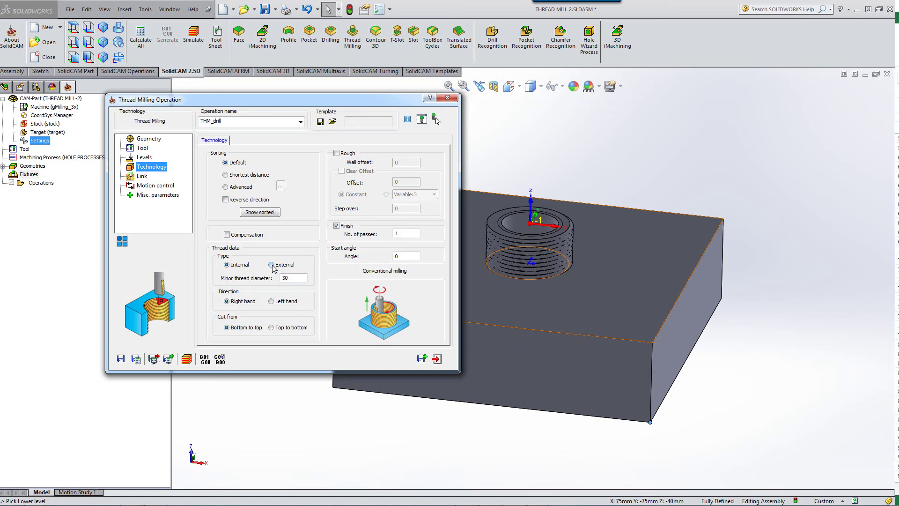
{"action": "left_click", "coordinate": [227, 267]}
{"action": "left_click", "coordinate": [291, 278]}
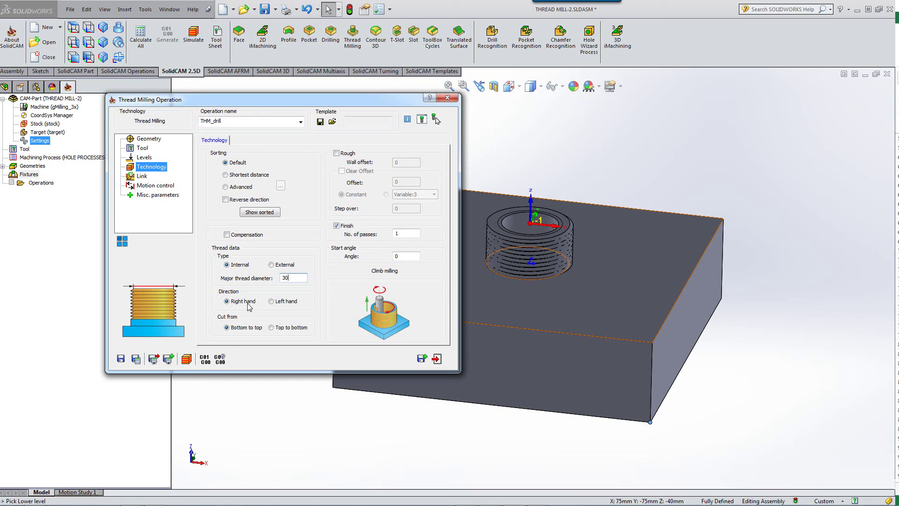
{"action": "left_click", "coordinate": [272, 302]}
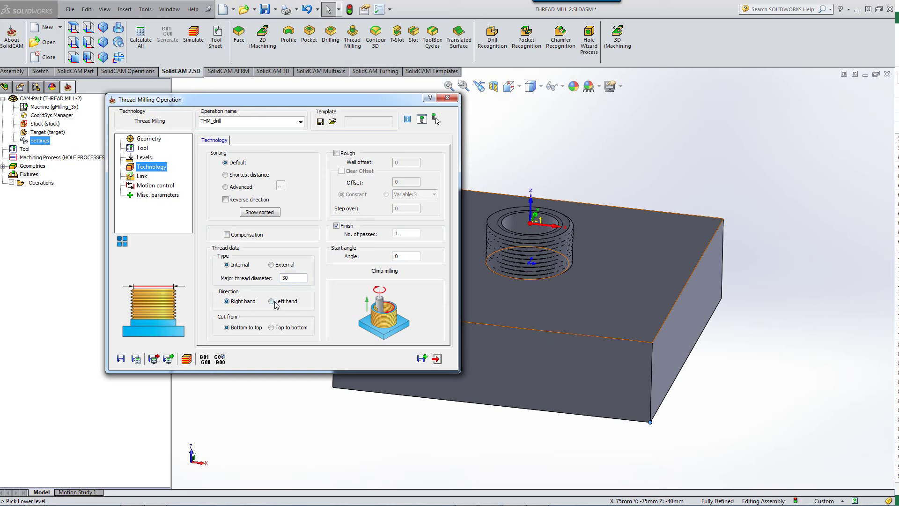
{"action": "left_click", "coordinate": [228, 302]}
Keep an internal, right-hand thread cut bottom to top, and enable tool compensation.
{"action": "left_click", "coordinate": [279, 327]}
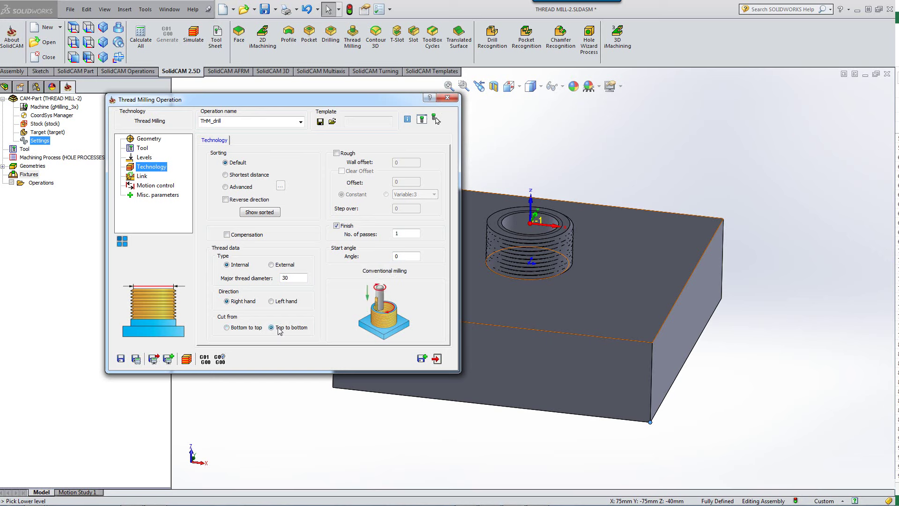
{"action": "left_click", "coordinate": [227, 328]}
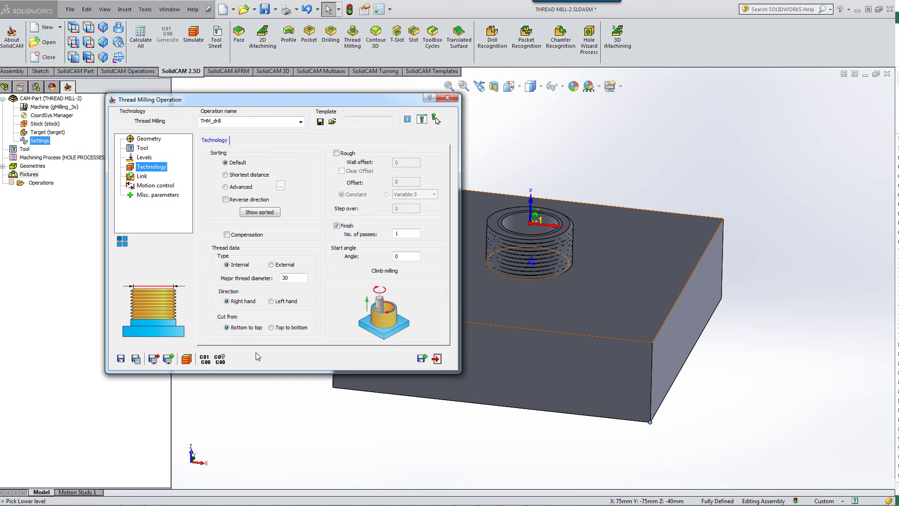
{"action": "left_click", "coordinate": [271, 328]}
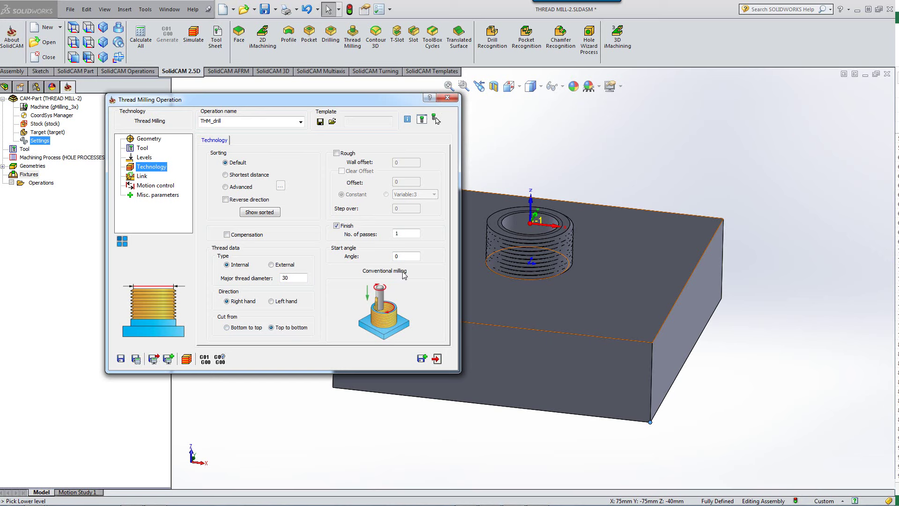
{"action": "left_click", "coordinate": [271, 265]}
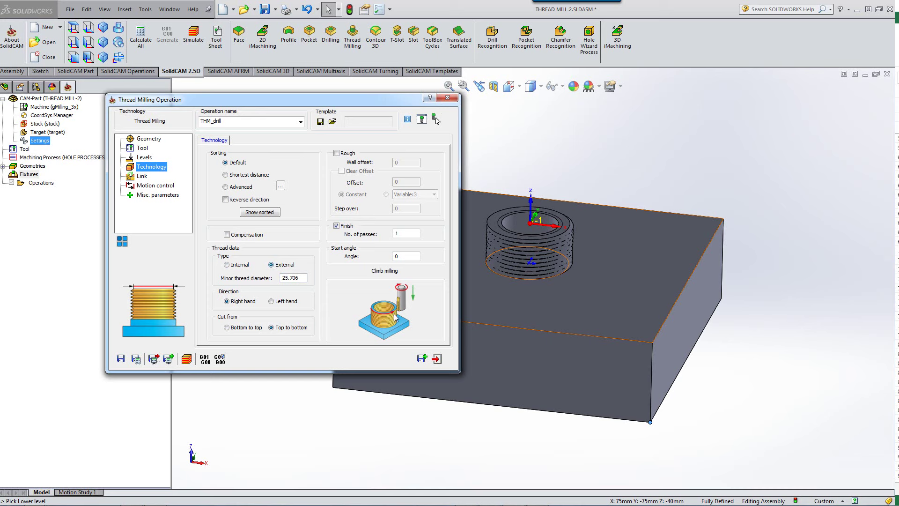
{"action": "left_click", "coordinate": [227, 265]}
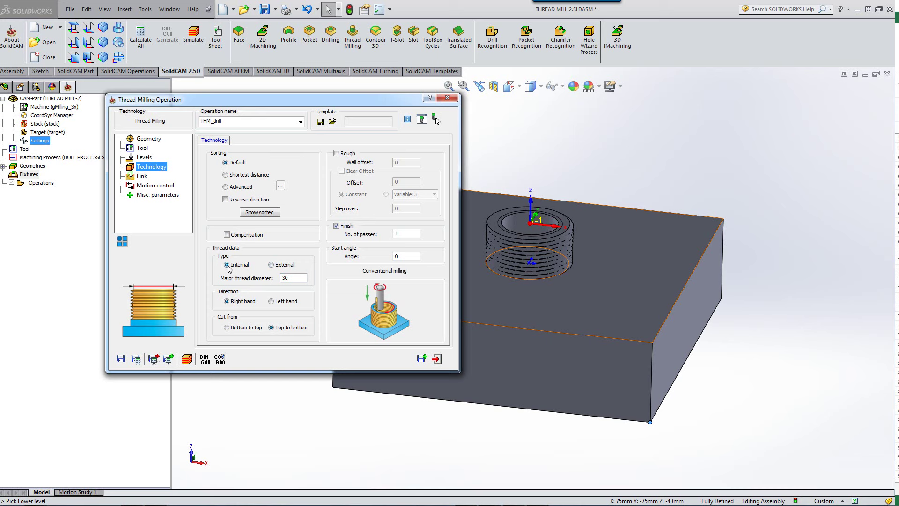
{"action": "left_click", "coordinate": [273, 301]}
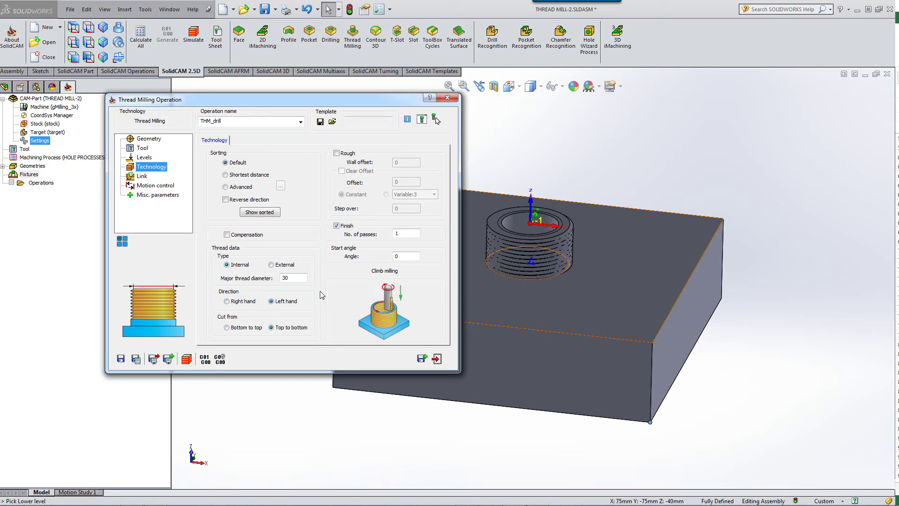
{"action": "left_click", "coordinate": [227, 301]}
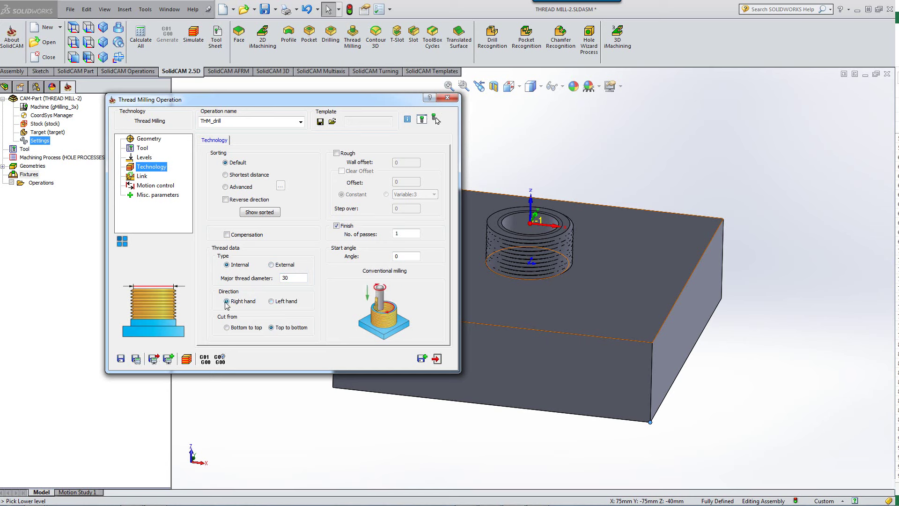
{"action": "left_click", "coordinate": [228, 327]}
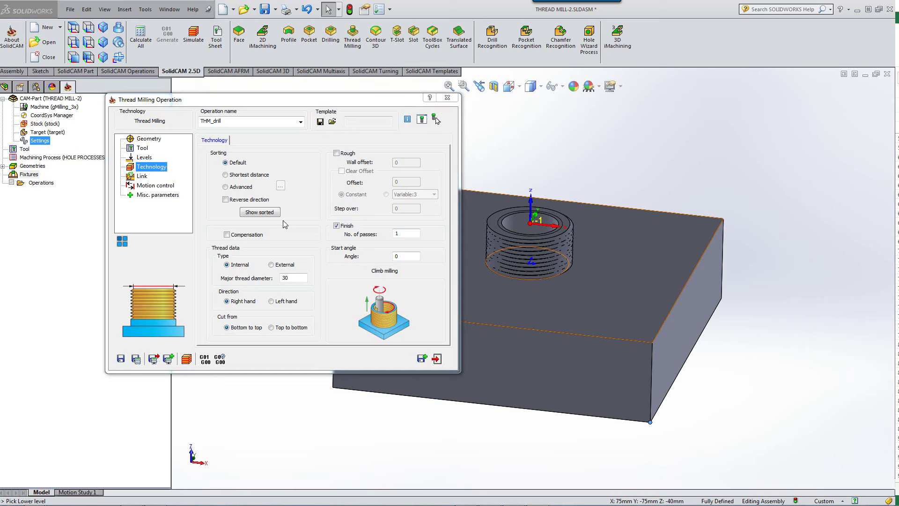
{"action": "left_click", "coordinate": [226, 235]}
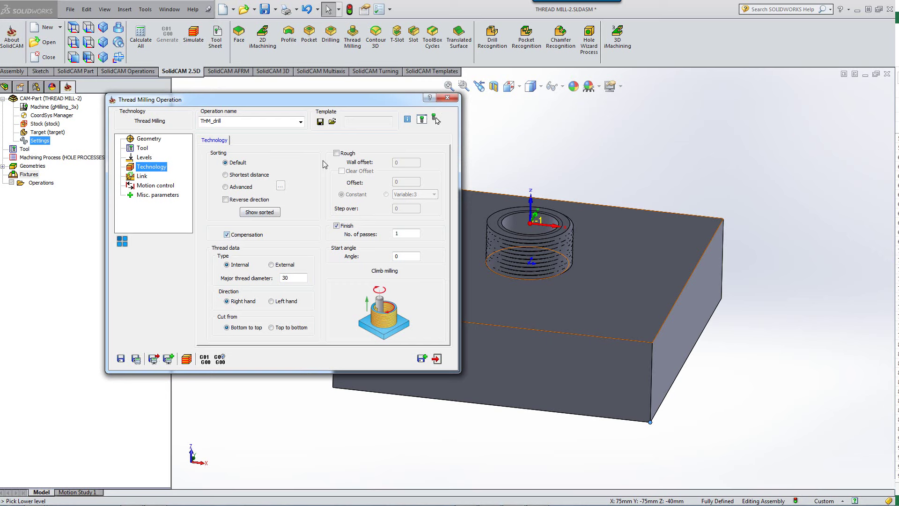
{"action": "left_click", "coordinate": [337, 154]}
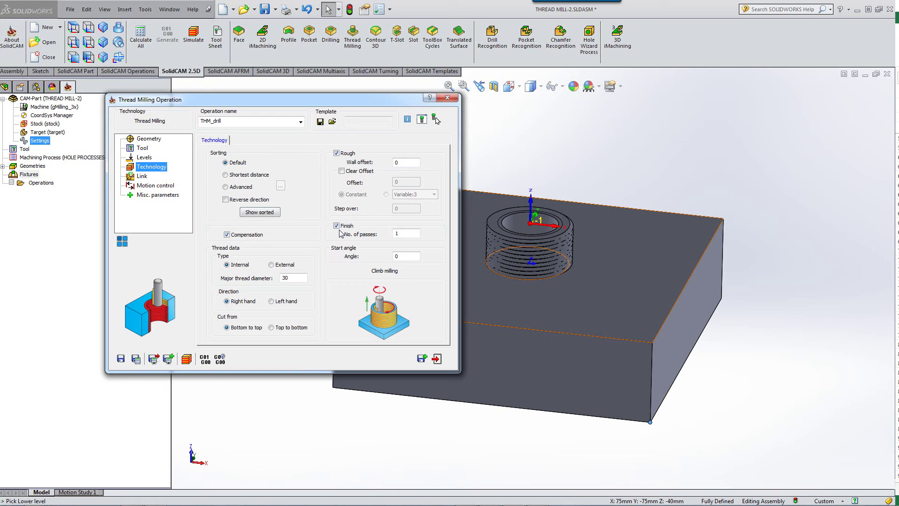
{"action": "left_click", "coordinate": [336, 154]}
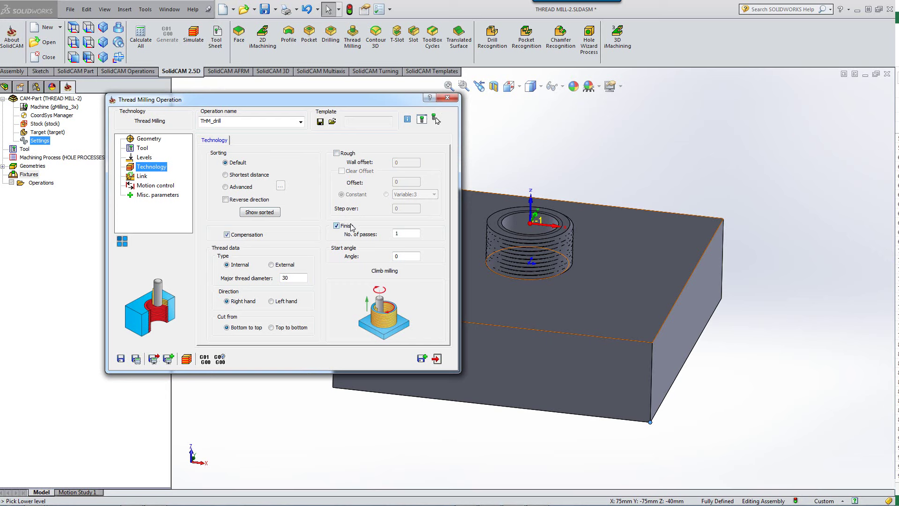
{"action": "left_click", "coordinate": [402, 233]}
{"action": "mouse_move", "coordinate": [406, 256]}
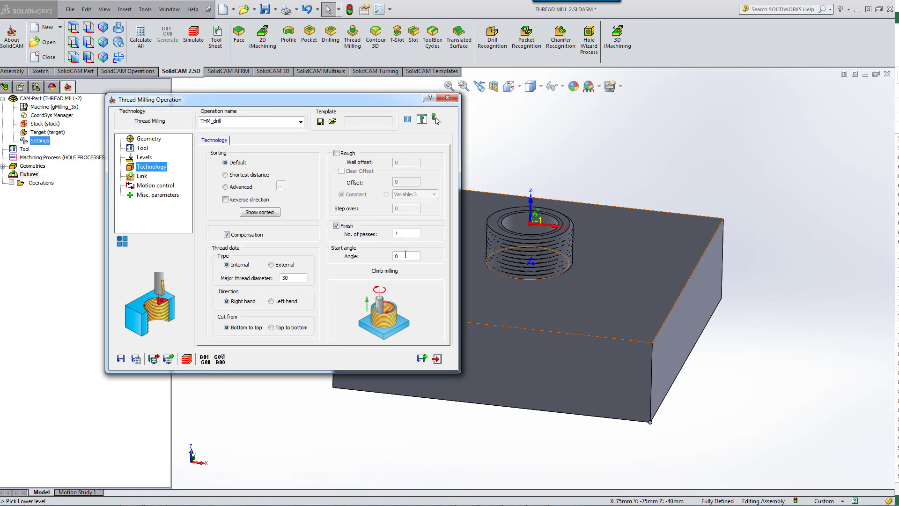
{"action": "left_click_drag", "start_coordinate": [405, 254], "coordinate": [381, 256]}
Review the lead in/out arc settings, then save and calculate the THM_drill operation.
{"action": "left_click", "coordinate": [142, 176]}
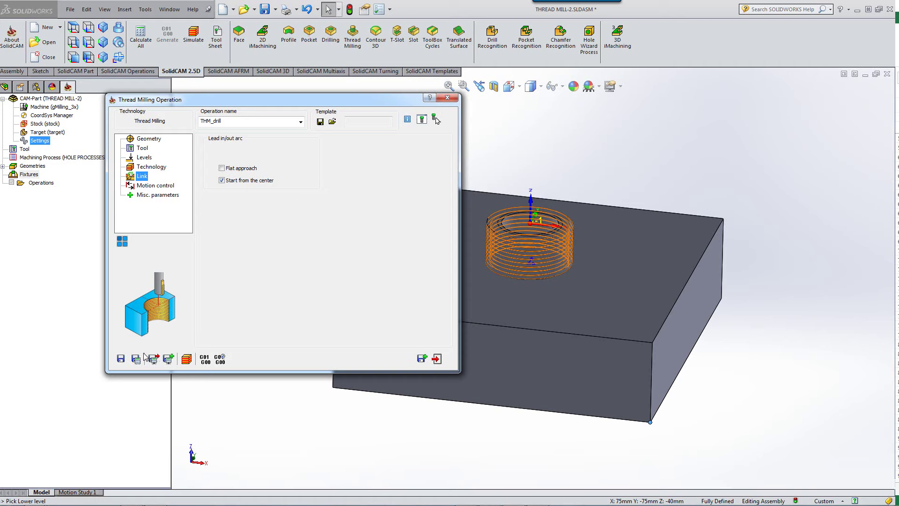
{"action": "left_click", "coordinate": [133, 362]}
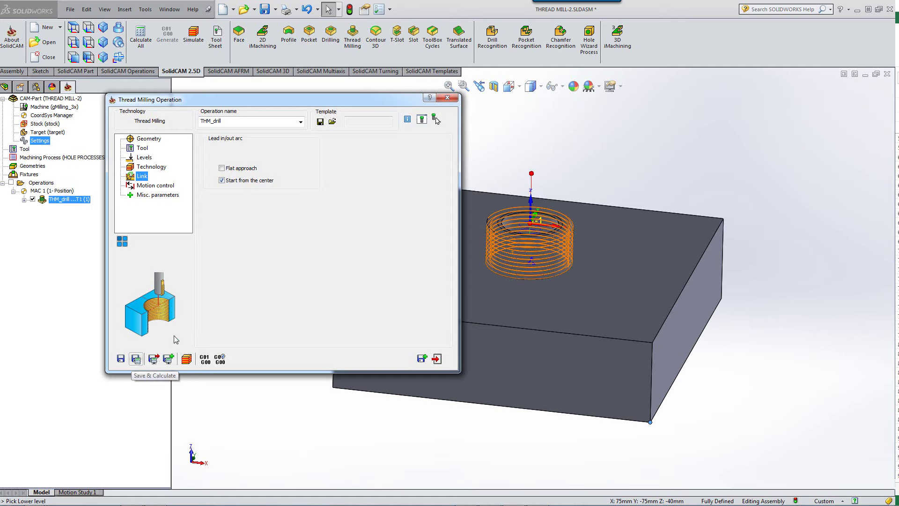
Start the Host CAD simulation, step the tool into the hole, and view it from side and top.
{"action": "left_click", "coordinate": [186, 358]}
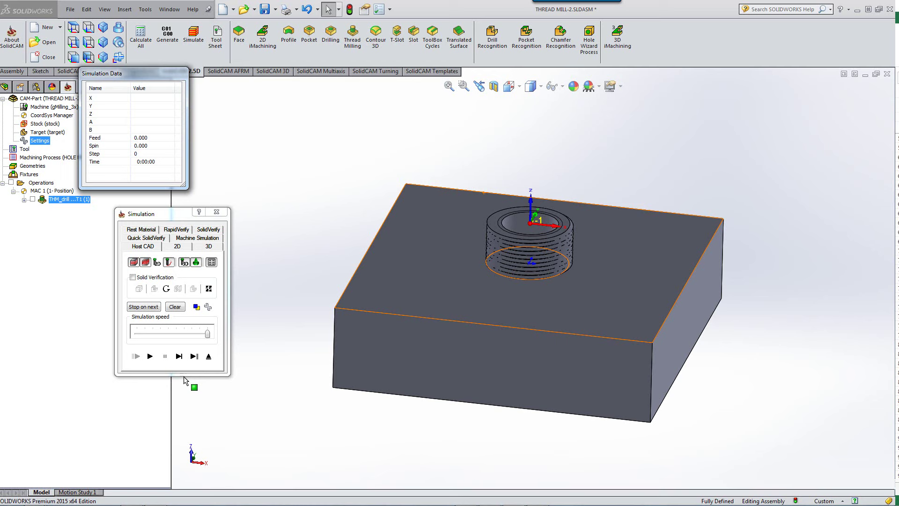
{"action": "left_click", "coordinate": [182, 357]}
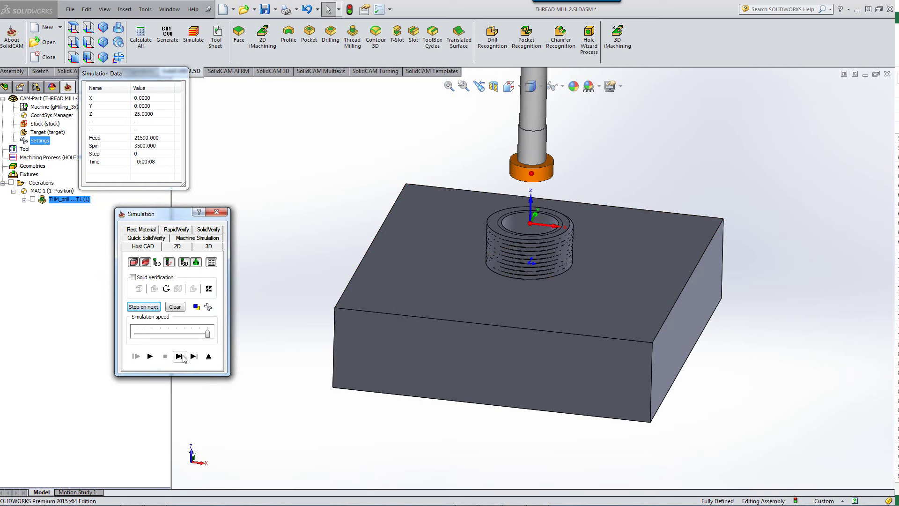
{"action": "left_click", "coordinate": [179, 356]}
{"action": "left_click", "coordinate": [179, 357]}
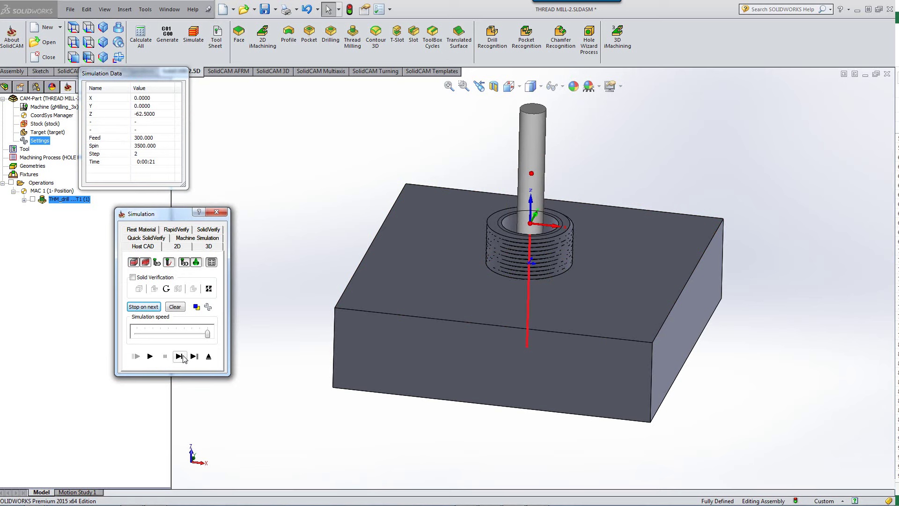
{"action": "left_click", "coordinate": [413, 319]}
{"action": "key", "text": "ctrl+8"}
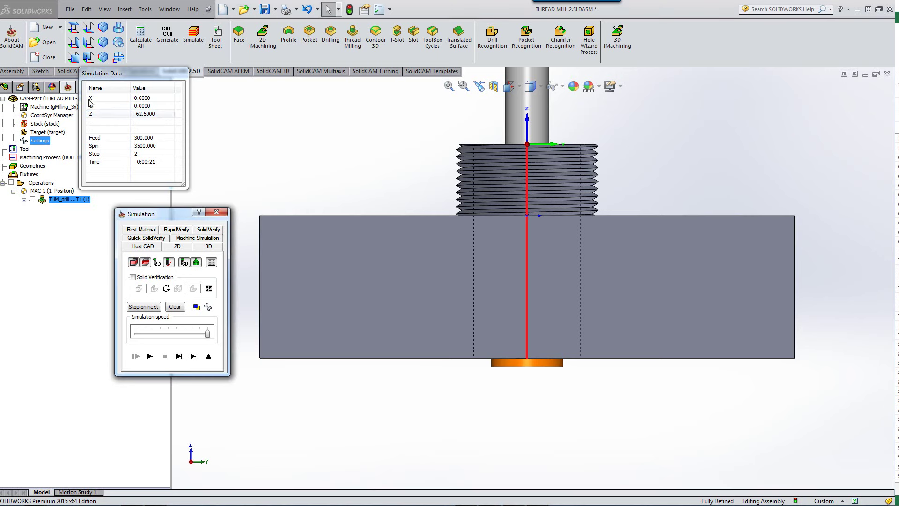
{"action": "left_click", "coordinate": [73, 27]}
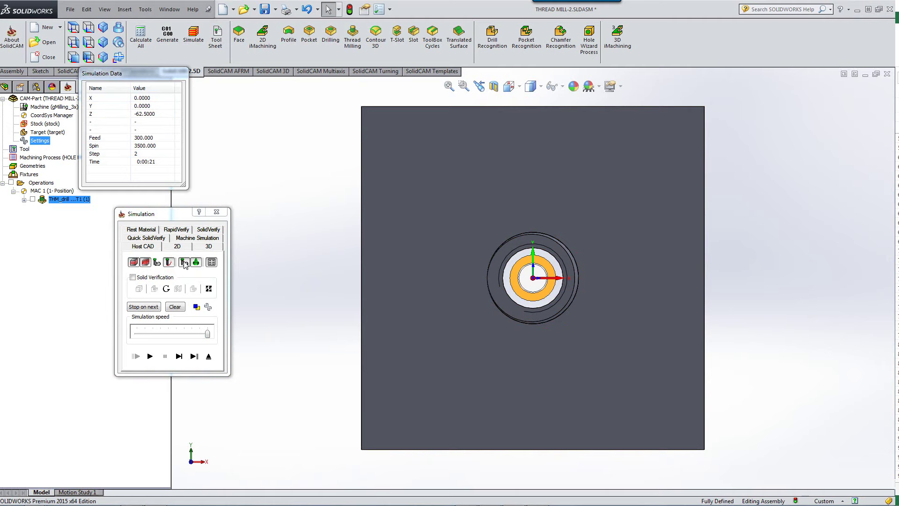
Step the simulation onto the thread arc and reorient the view to show the block's top face.
{"action": "left_click", "coordinate": [179, 356]}
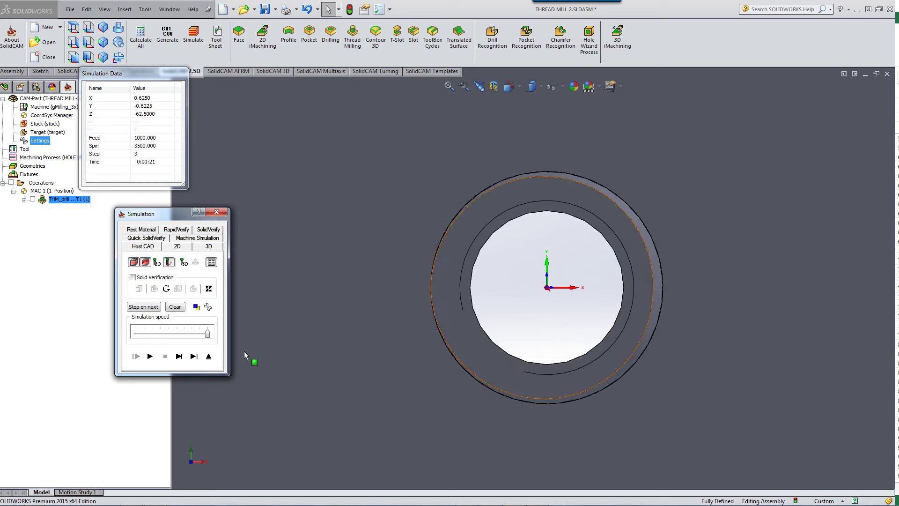
{"action": "left_click", "coordinate": [182, 357]}
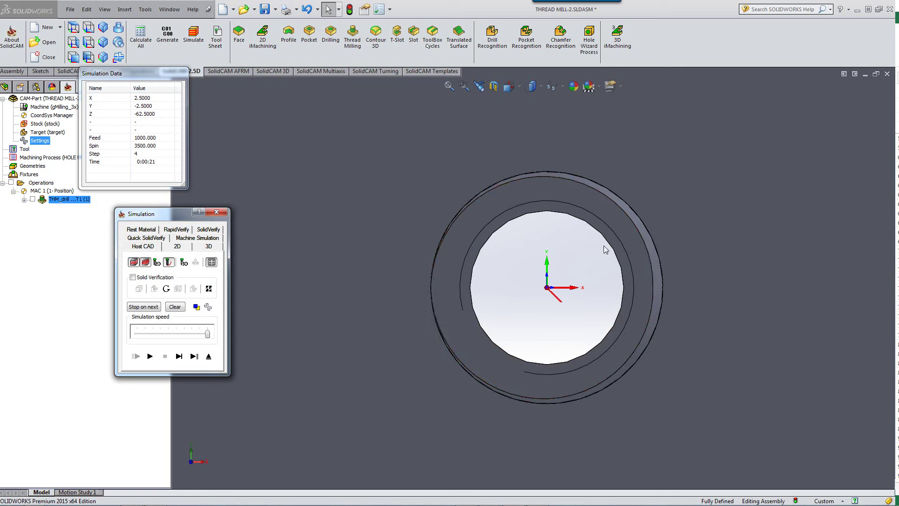
{"action": "left_click", "coordinate": [178, 356]}
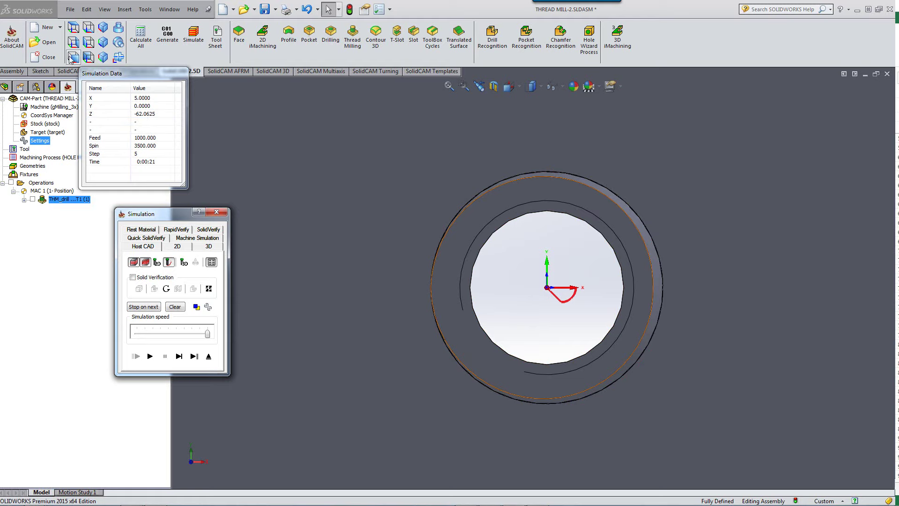
{"action": "left_click", "coordinate": [500, 367]}
{"action": "key", "text": "ctrl+1"}
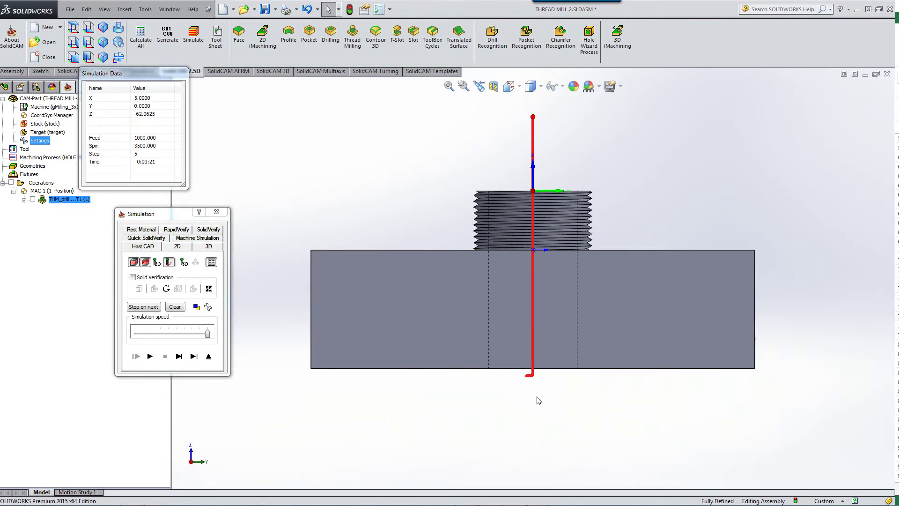
{"action": "scroll", "coordinate": [536, 369], "scroll_direction": "down", "scroll_amount": 3}
{"action": "middle_click_drag", "start_coordinate": [536, 369], "coordinate": [599, 425]}
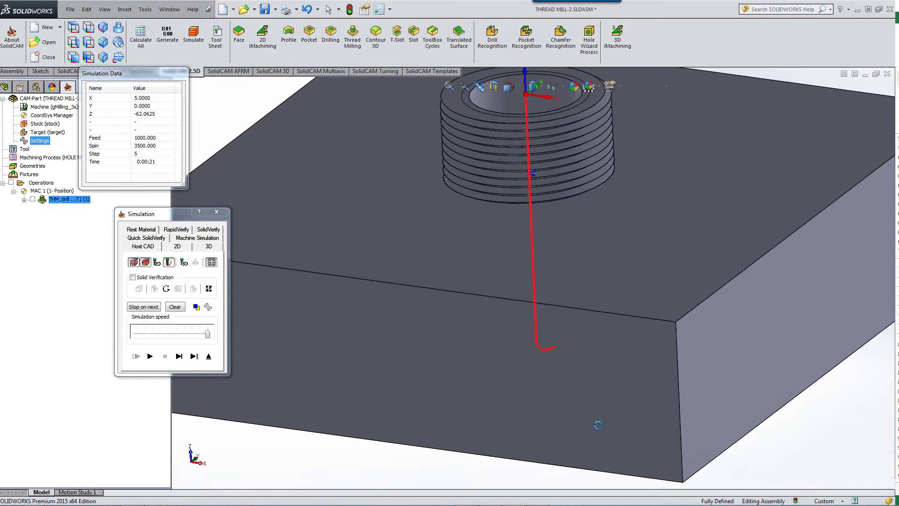
{"action": "left_click", "coordinate": [442, 233]}
{"action": "scroll", "coordinate": [438, 270], "scroll_direction": "down", "scroll_amount": 3}
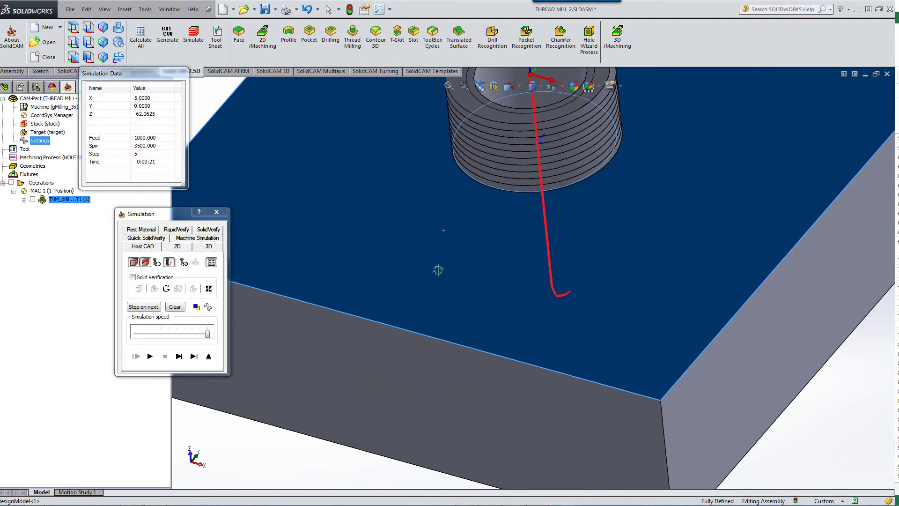
{"action": "scroll", "coordinate": [438, 270], "scroll_direction": "down", "scroll_amount": 2}
Step the tool up the full helical thread path until the pass completes at step 26.
{"action": "left_click", "coordinate": [179, 357]}
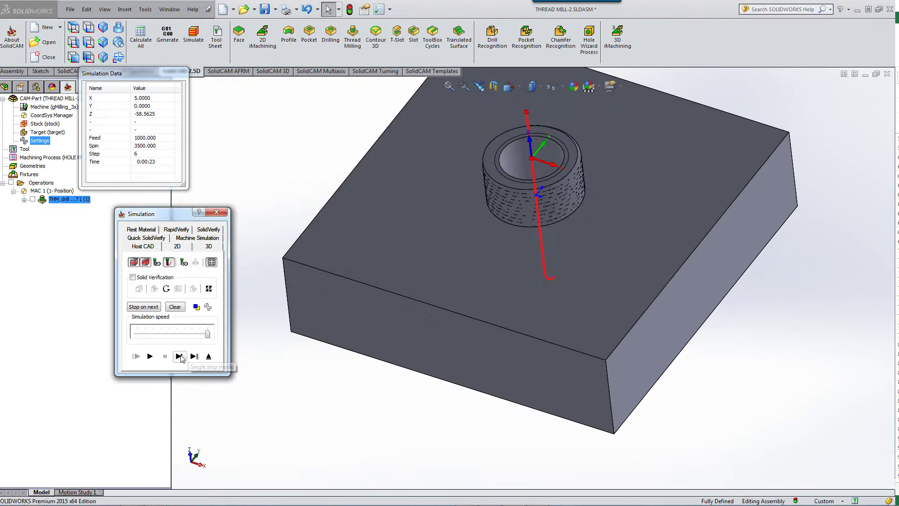
{"action": "left_click", "coordinate": [179, 357]}
{"action": "left_click", "coordinate": [180, 357]}
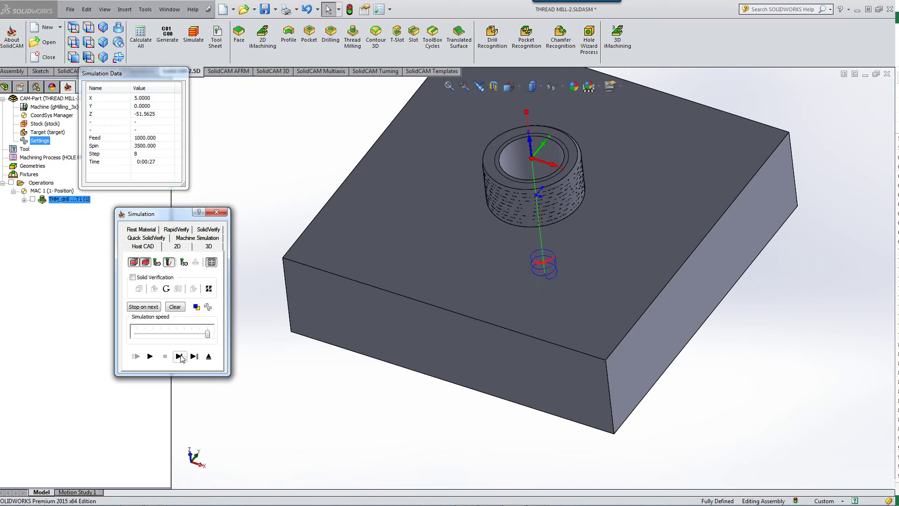
{"action": "left_click", "coordinate": [180, 357]}
{"action": "left_click", "coordinate": [181, 357]}
{"action": "left_click", "coordinate": [180, 357]}
{"action": "left_click", "coordinate": [180, 357]}
{"action": "left_click", "coordinate": [181, 357]}
{"action": "left_click", "coordinate": [186, 356]}
{"action": "left_click", "coordinate": [186, 356]}
{"action": "left_click", "coordinate": [186, 355]}
{"action": "left_click", "coordinate": [187, 356]}
{"action": "left_click", "coordinate": [190, 355]}
{"action": "left_click", "coordinate": [190, 356]}
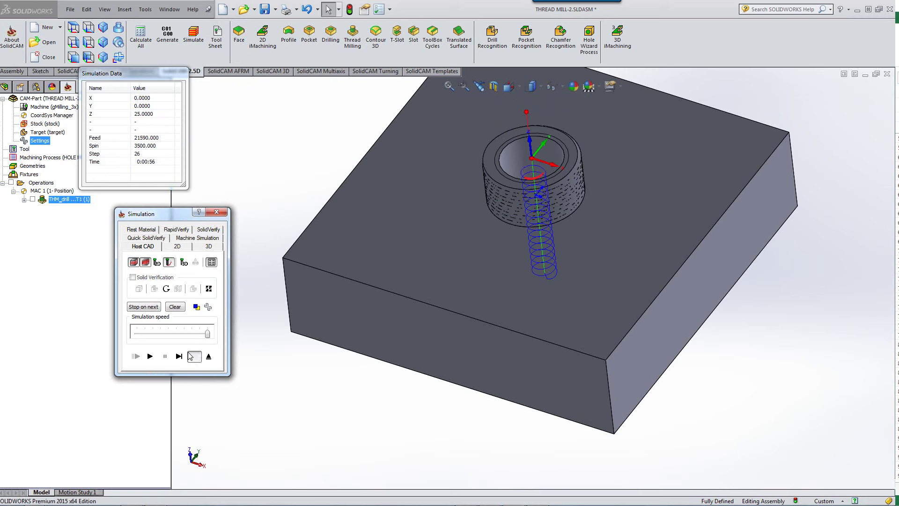
{"action": "left_click", "coordinate": [190, 356]}
Close the simulation and switch THM_drill to a 5-tooth thread mill with 17.5 mm cutting length.
{"action": "key", "text": "Escape"}
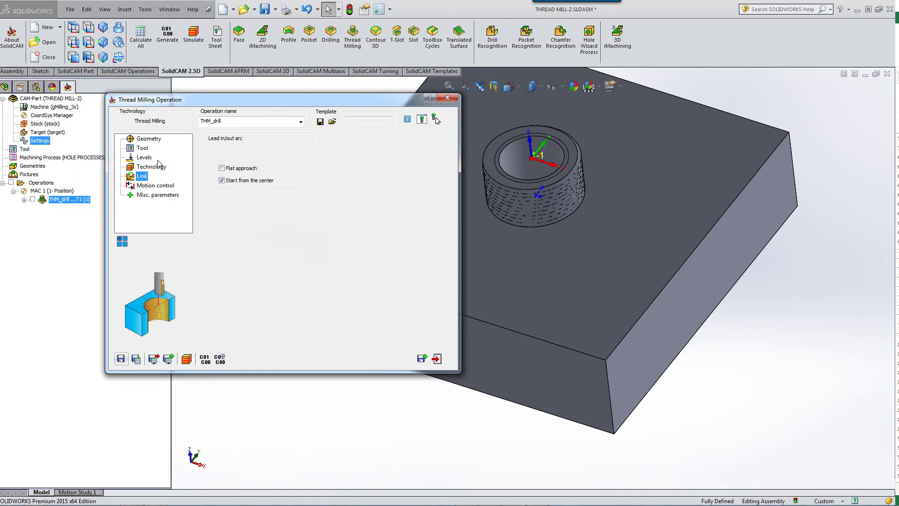
{"action": "left_click", "coordinate": [142, 148]}
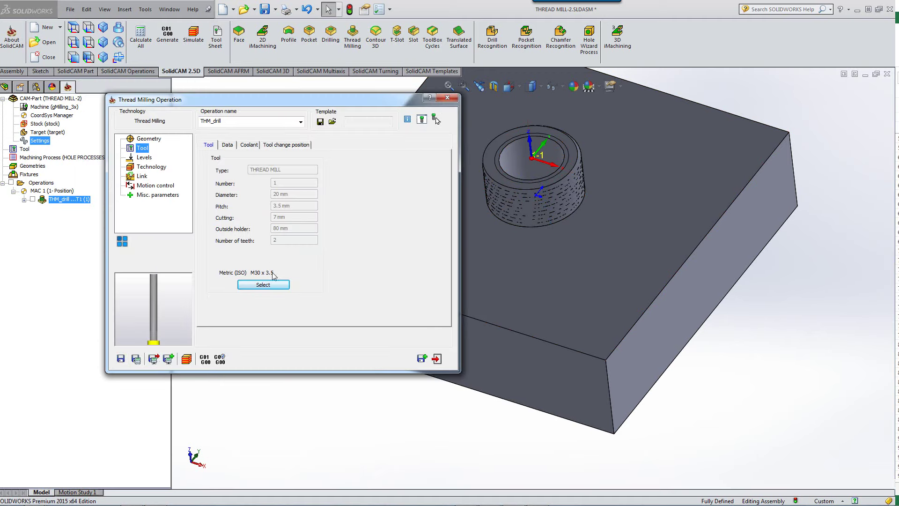
{"action": "left_click", "coordinate": [267, 285]}
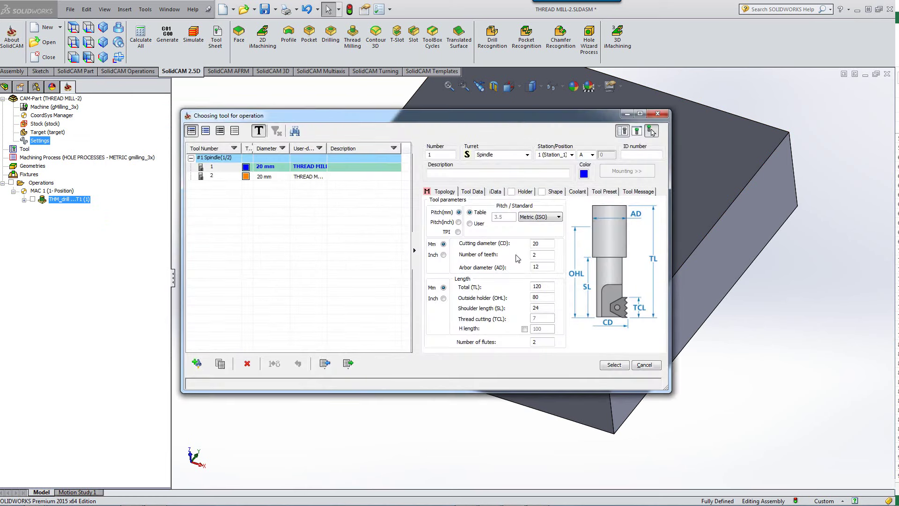
{"action": "double_click", "coordinate": [543, 255]}
{"action": "left_click", "coordinate": [551, 296]}
{"action": "left_click", "coordinate": [615, 364]}
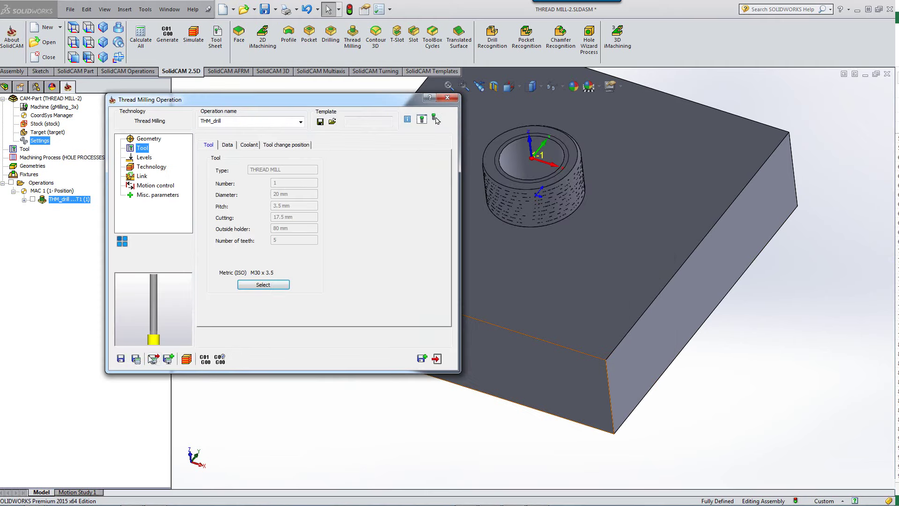
Simulate the updated toolpath and step the tool down the hole onto the thread arc.
{"action": "left_click", "coordinate": [187, 359]}
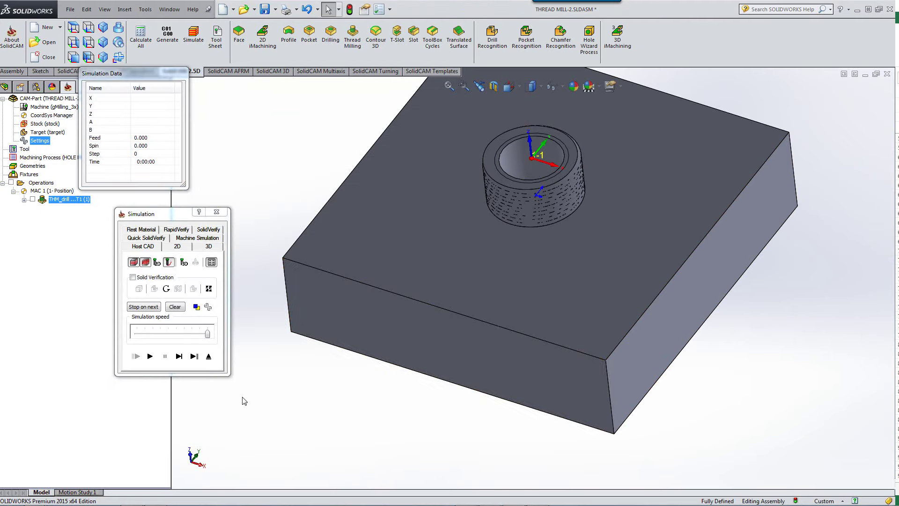
{"action": "left_click", "coordinate": [178, 356]}
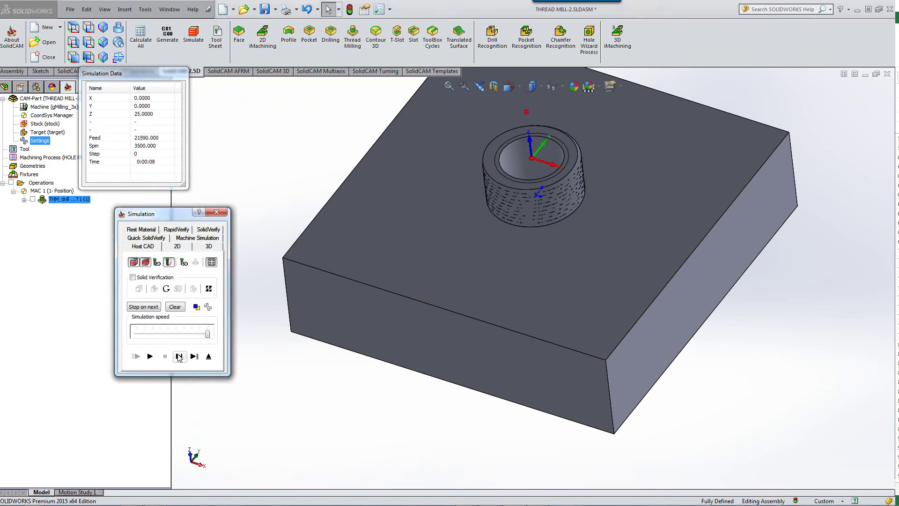
{"action": "left_click", "coordinate": [178, 356]}
{"action": "left_click", "coordinate": [179, 356]}
{"action": "left_click", "coordinate": [178, 356]}
{"action": "left_click", "coordinate": [179, 356]}
{"action": "left_click", "coordinate": [179, 356]}
{"action": "left_click", "coordinate": [180, 356]}
Step through each of the five-tooth tool's thread passes to the last one.
{"action": "left_click", "coordinate": [179, 357]}
{"action": "left_click", "coordinate": [178, 357]}
{"action": "left_click", "coordinate": [178, 355]}
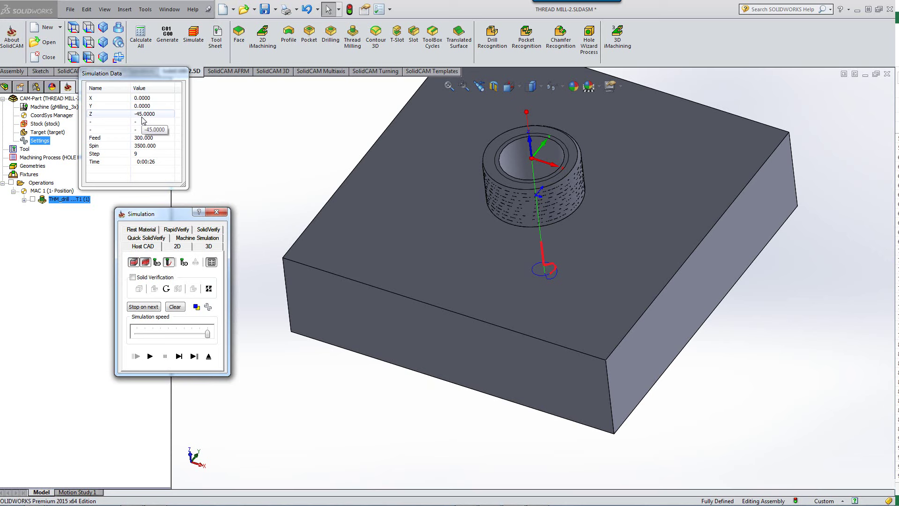
{"action": "left_click", "coordinate": [179, 356]}
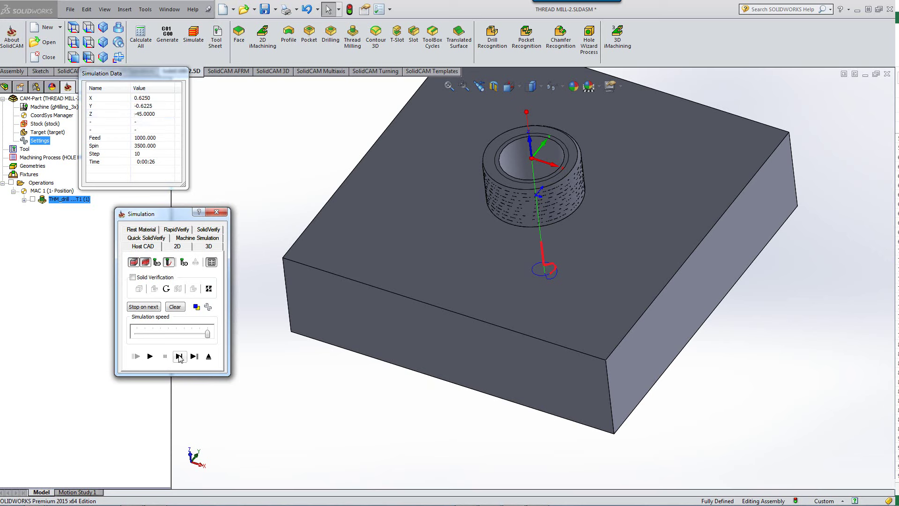
{"action": "left_click", "coordinate": [179, 357]}
{"action": "left_click", "coordinate": [180, 356]}
{"action": "left_click", "coordinate": [181, 355]}
{"action": "left_click", "coordinate": [181, 356]}
{"action": "left_click", "coordinate": [181, 356]}
{"action": "left_click", "coordinate": [181, 356]}
{"action": "left_click", "coordinate": [179, 356]}
{"action": "left_click", "coordinate": [179, 356]}
{"action": "left_click", "coordinate": [180, 356]}
{"action": "left_click", "coordinate": [179, 356]}
{"action": "left_click", "coordinate": [179, 356]}
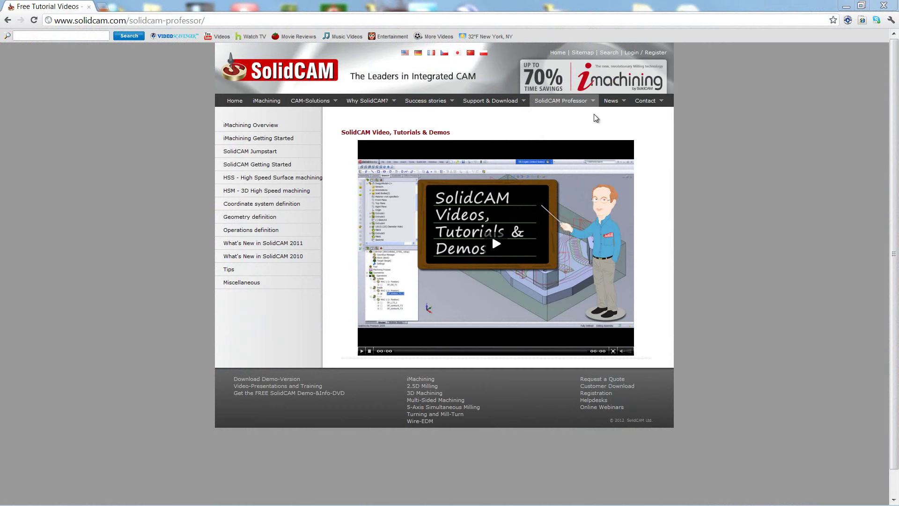
{"action": "mouse_move", "coordinate": [572, 107]}
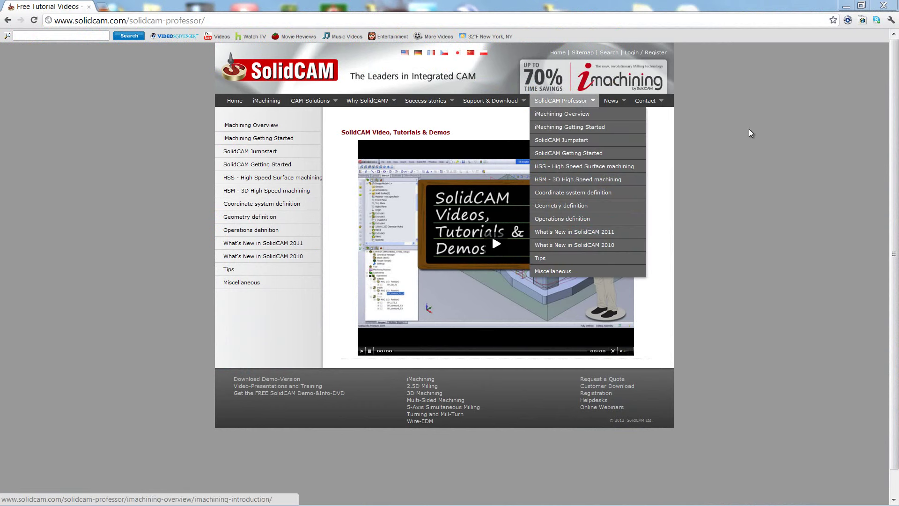